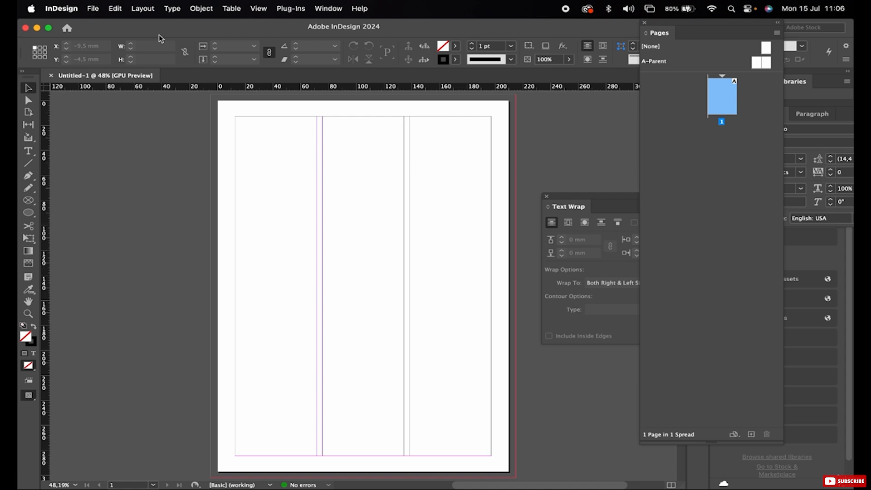
Place Combined Text Threading doc.docx in the first column of page 1.
{"action": "left_click", "coordinate": [93, 9]}
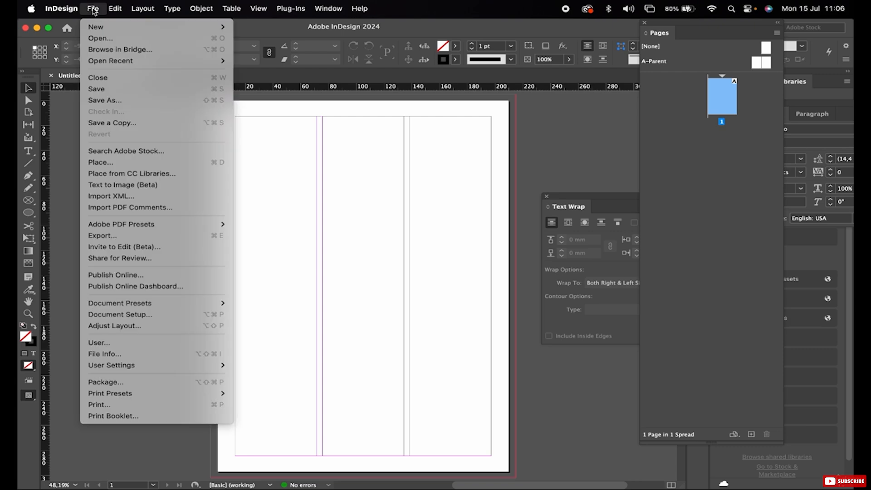
{"action": "left_click", "coordinate": [93, 164]}
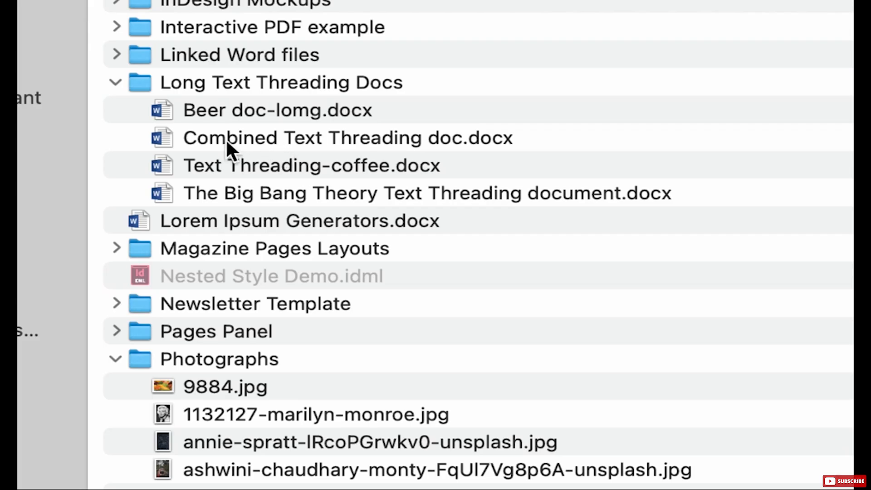
{"action": "left_click", "coordinate": [226, 139]}
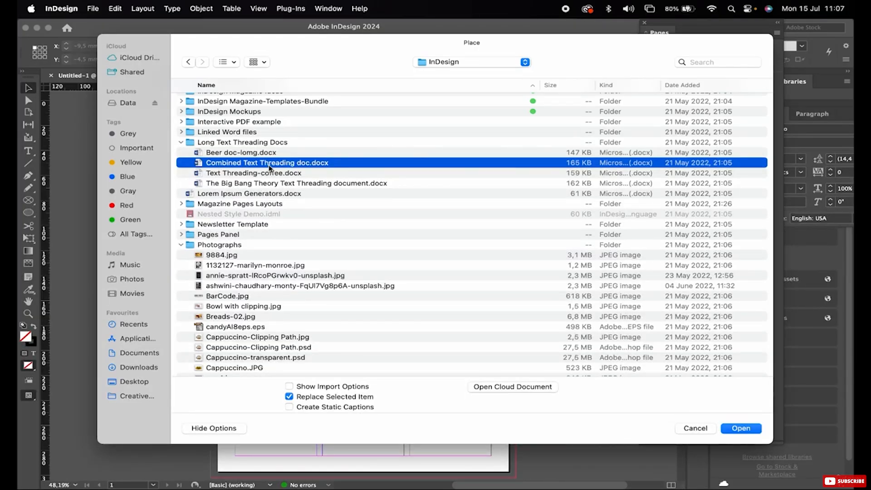
{"action": "left_click", "coordinate": [740, 428]}
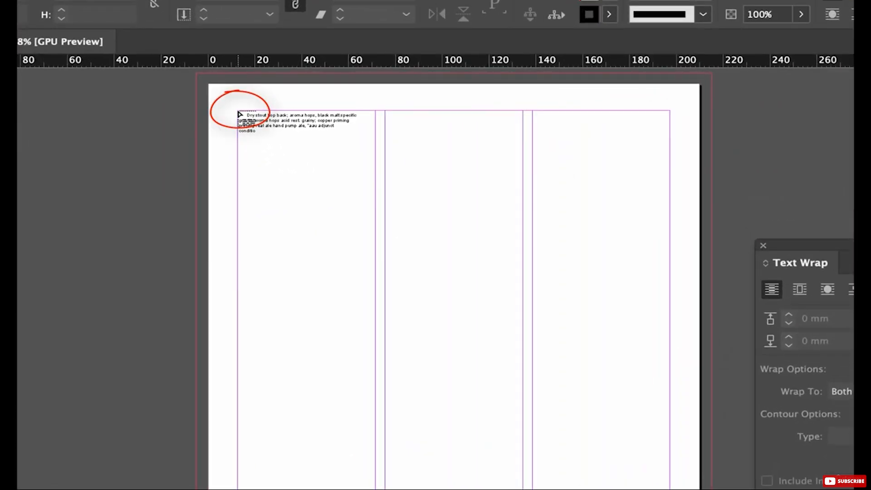
{"action": "left_click", "coordinate": [240, 114]}
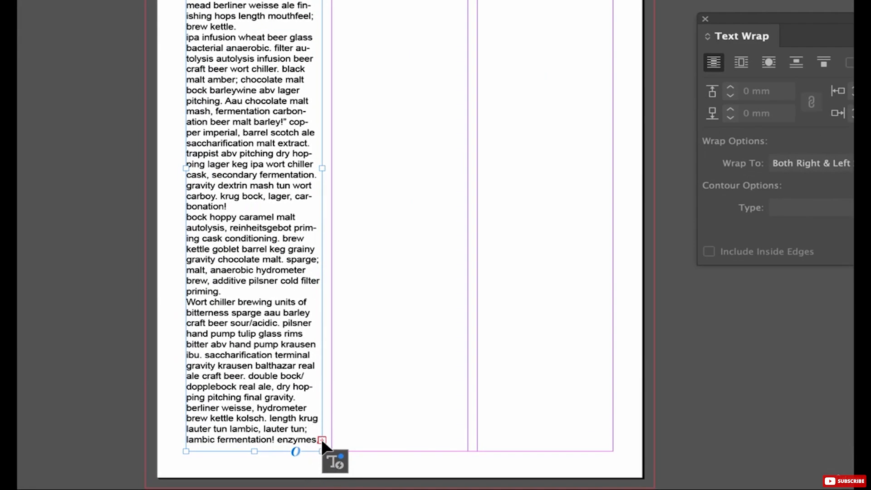
Thread the overset text from the first column into the second column, and delete the second column's frame.
{"action": "left_click", "coordinate": [321, 438]}
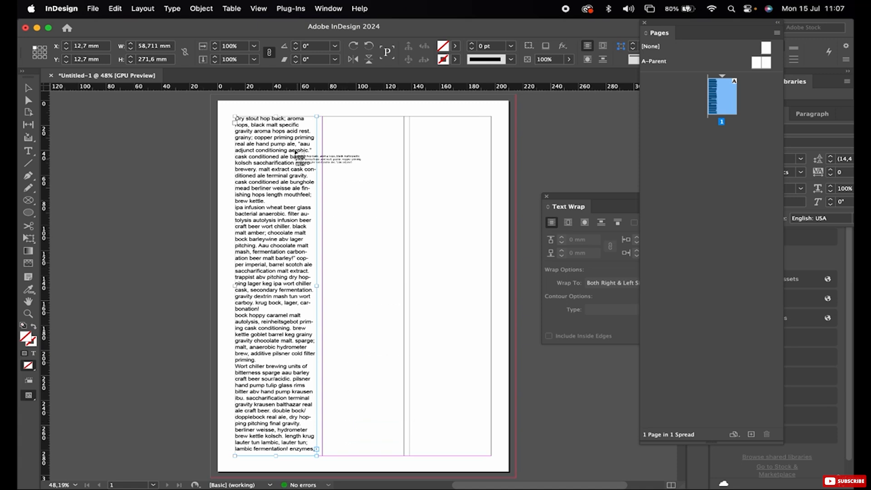
{"action": "left_click", "coordinate": [333, 125]}
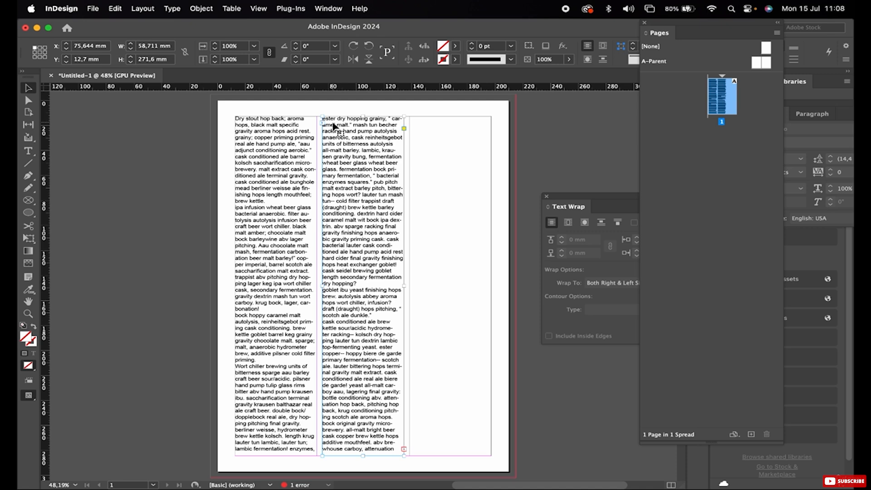
{"action": "key", "text": "Delete"}
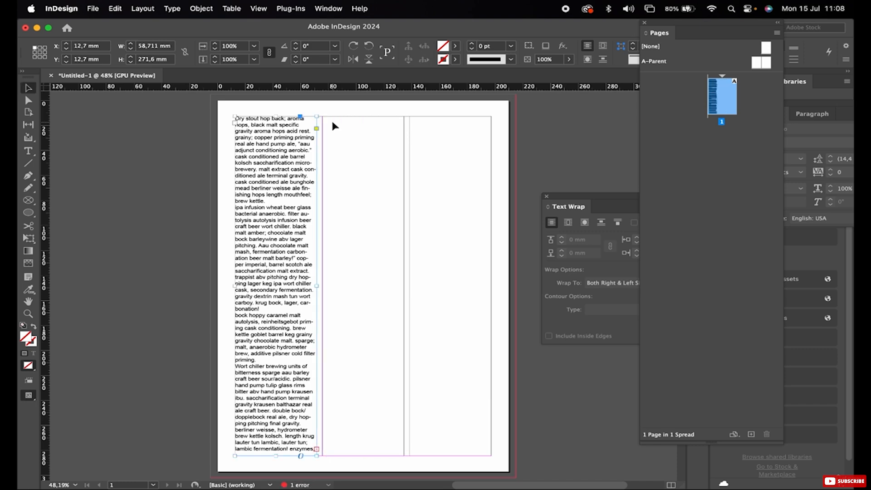
Undo the manual text placement and autoflow the loaded text from the start of page 1's first column.
{"action": "key", "text": "super+z"}
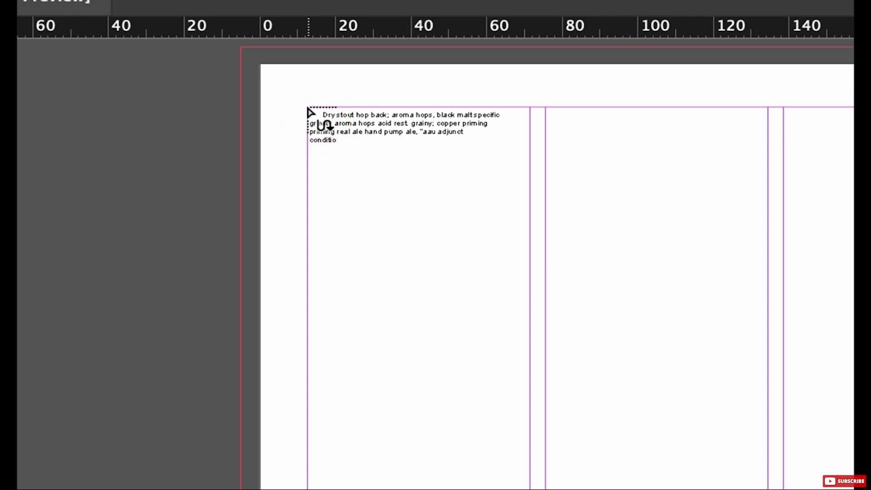
{"action": "left_click", "coordinate": [309, 109], "text": "shift"}
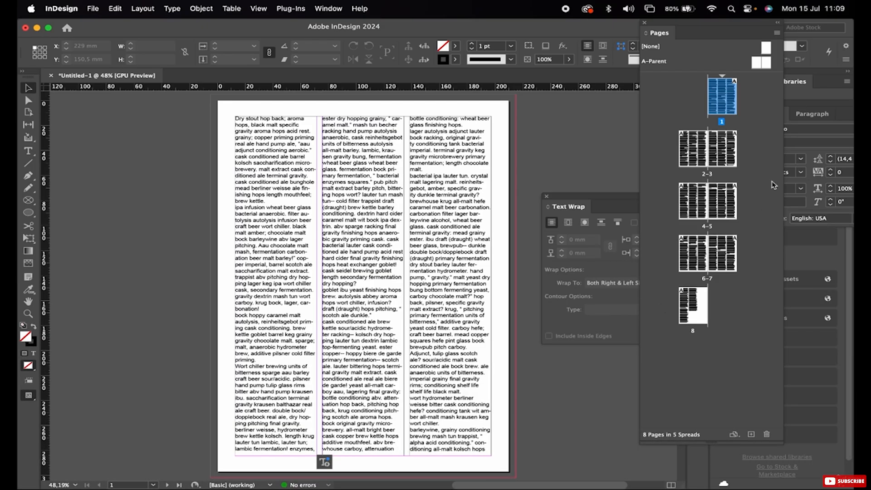
{"action": "double_click", "coordinate": [694, 147]}
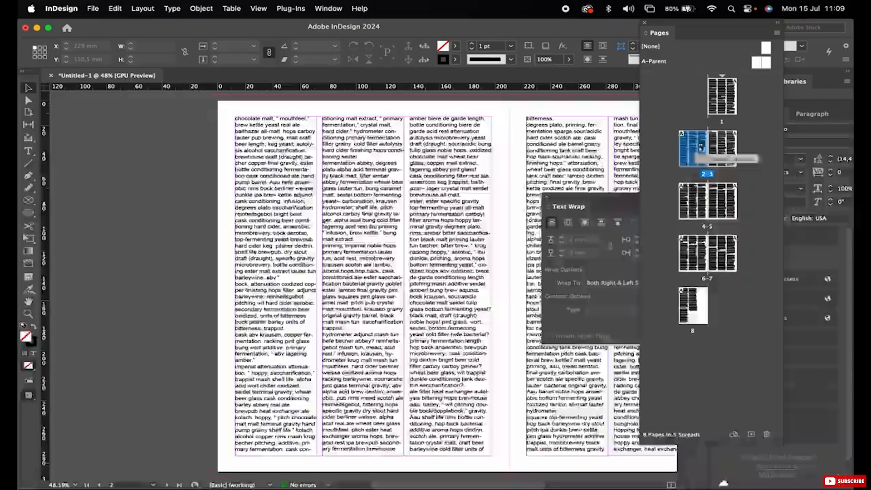
{"action": "double_click", "coordinate": [724, 147]}
{"action": "double_click", "coordinate": [722, 97]}
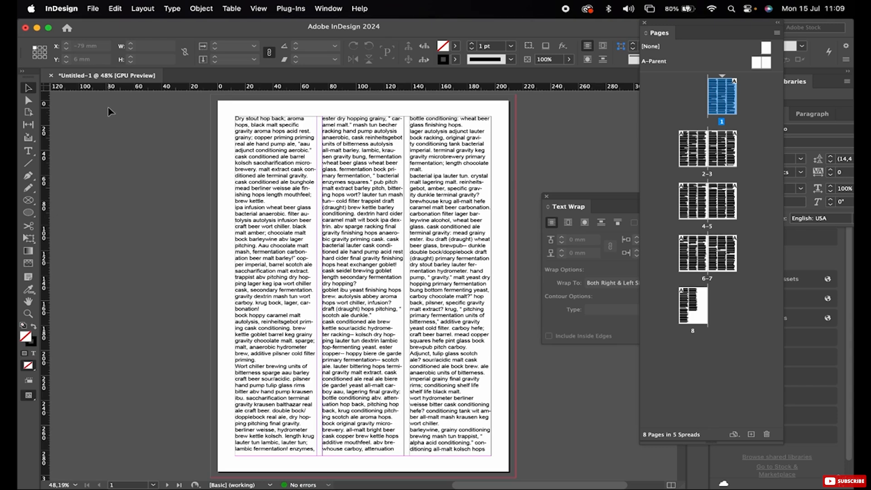
Save the document on the computer as "Text Document and Wrapping" in the InDesign Menu folder.
{"action": "left_click", "coordinate": [93, 8]}
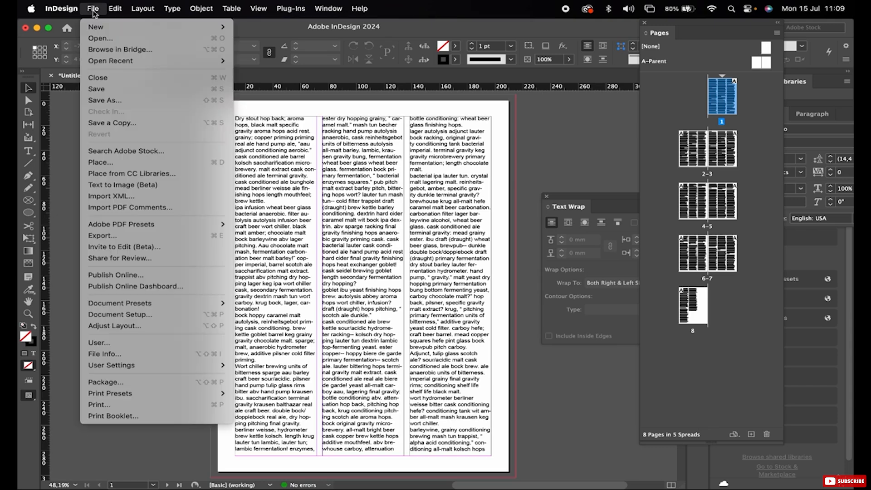
{"action": "left_click", "coordinate": [100, 100]}
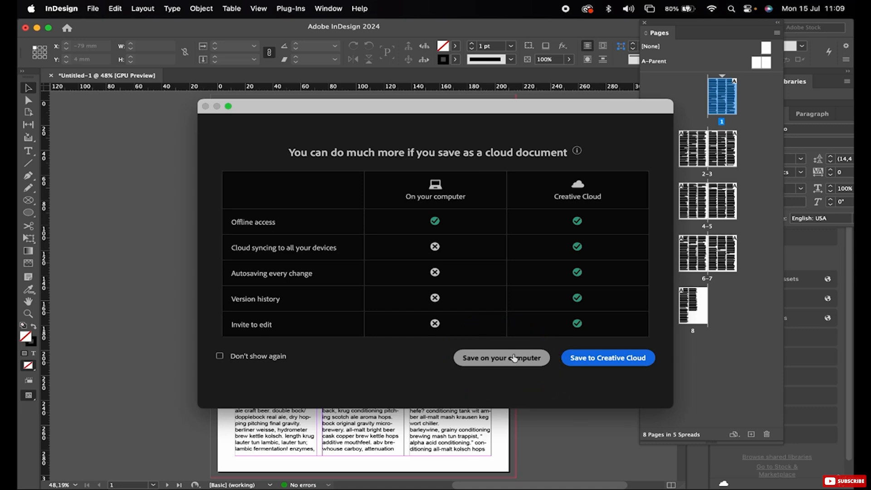
{"action": "left_click", "coordinate": [514, 357]}
{"action": "key", "text": "BackSpace"}
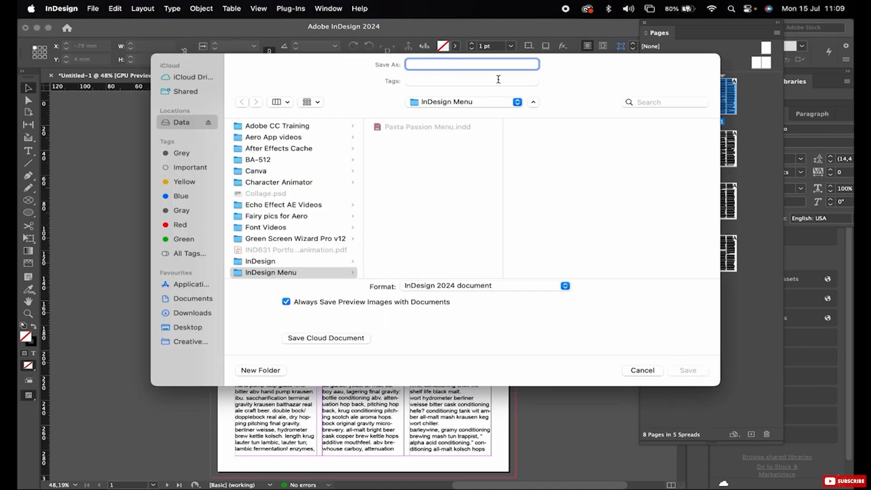
{"action": "type", "text": "Text Document"}
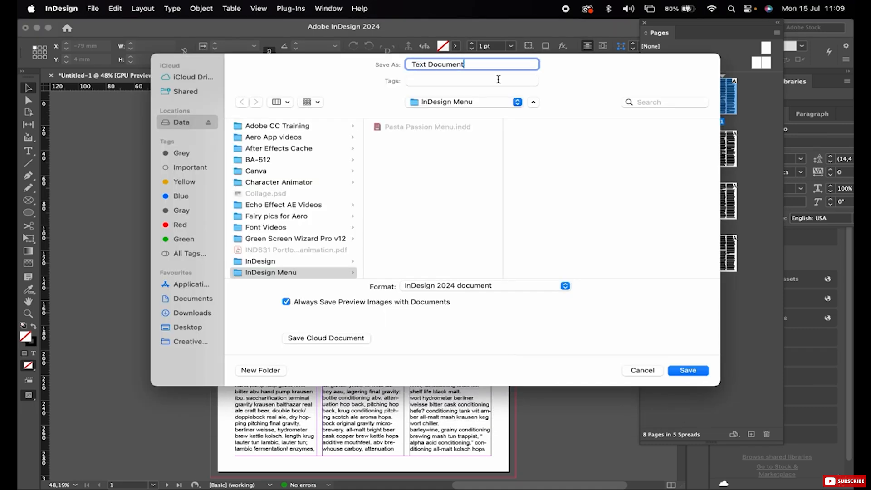
{"action": "type", "text": " and Wrapping"}
{"action": "left_click", "coordinate": [685, 370]}
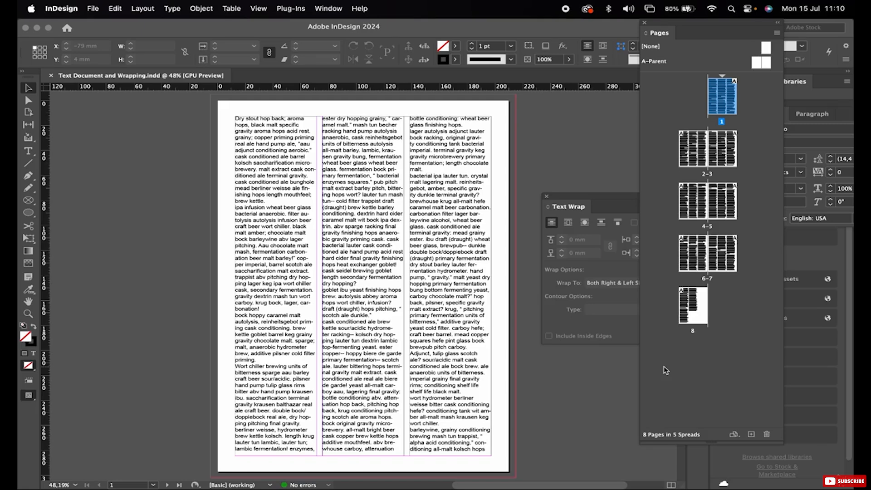
Show the text threads that link the column frames, with the first column's frame selected.
{"action": "left_click", "coordinate": [279, 182]}
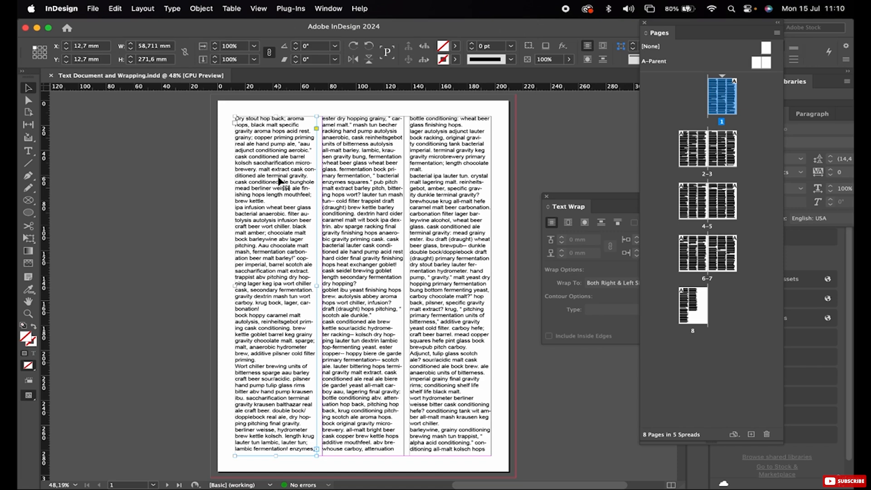
{"action": "left_click", "coordinate": [259, 9]}
{"action": "mouse_move", "coordinate": [325, 235]}
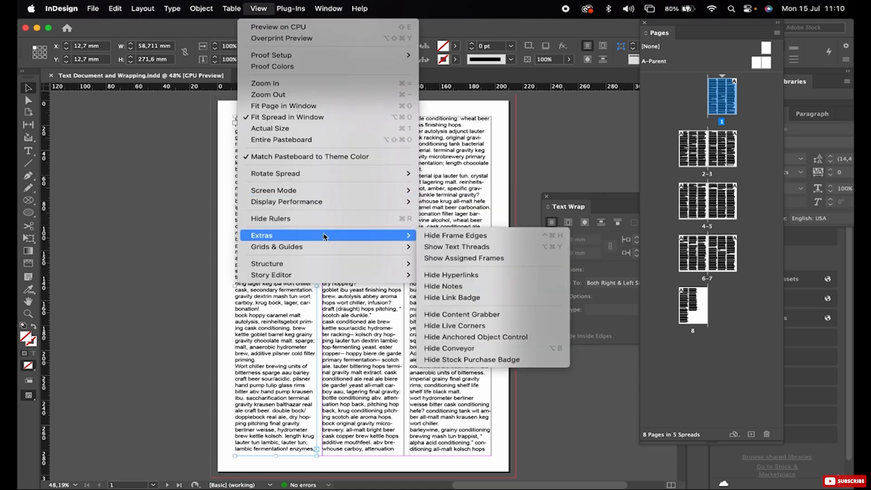
{"action": "left_click", "coordinate": [474, 247]}
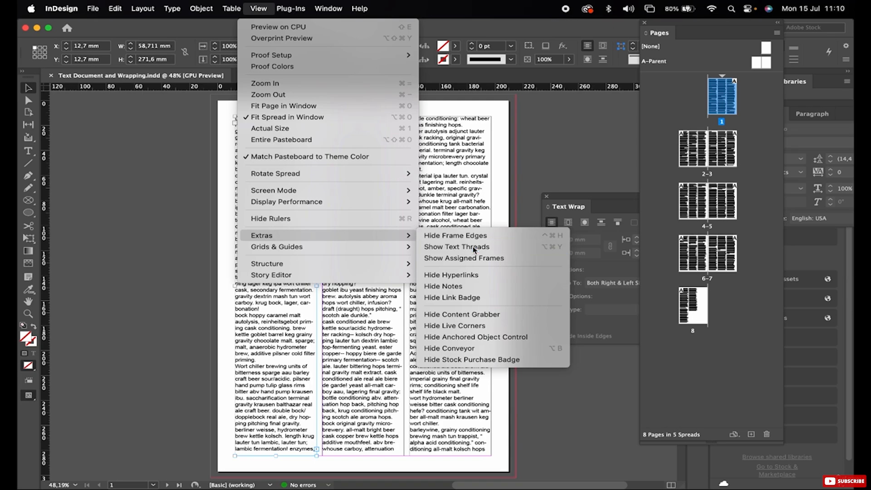
Move the first and third column frames on page 1 sideways to examine their threads, and undo both moves.
{"action": "left_click_drag", "start_coordinate": [249, 262], "coordinate": [186, 262]}
{"action": "left_click_drag", "start_coordinate": [446, 242], "coordinate": [475, 242]}
{"action": "scroll", "coordinate": [476, 244], "scroll_direction": "down", "scroll_amount": 10}
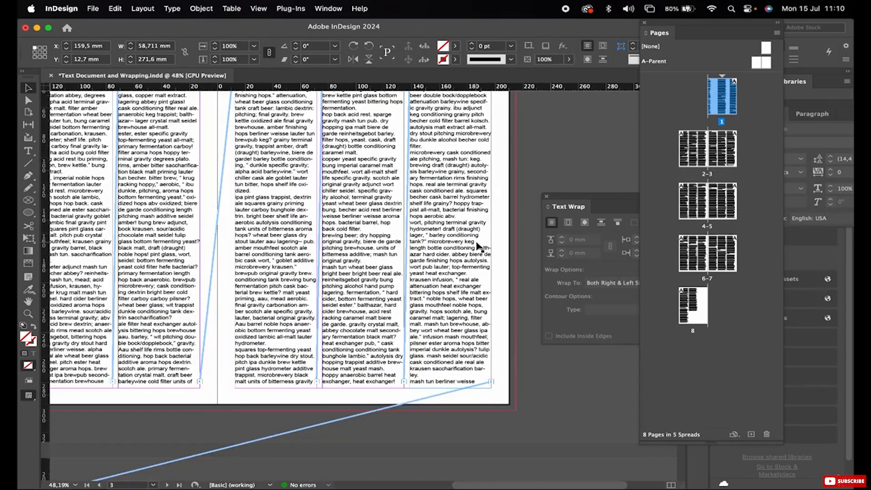
{"action": "key", "text": "super+z"}
{"action": "key", "text": "super+z"}
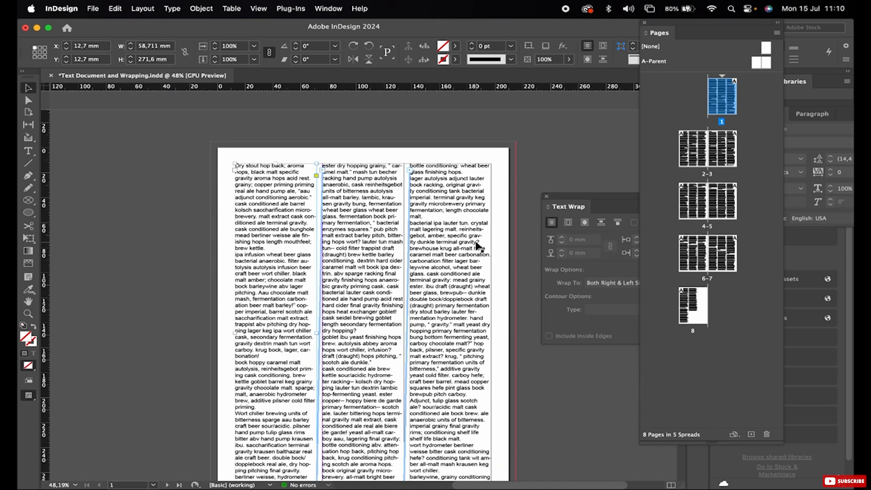
Deselect the text frame and hide the text threads.
{"action": "left_click", "coordinate": [154, 195]}
{"action": "left_click", "coordinate": [258, 9]}
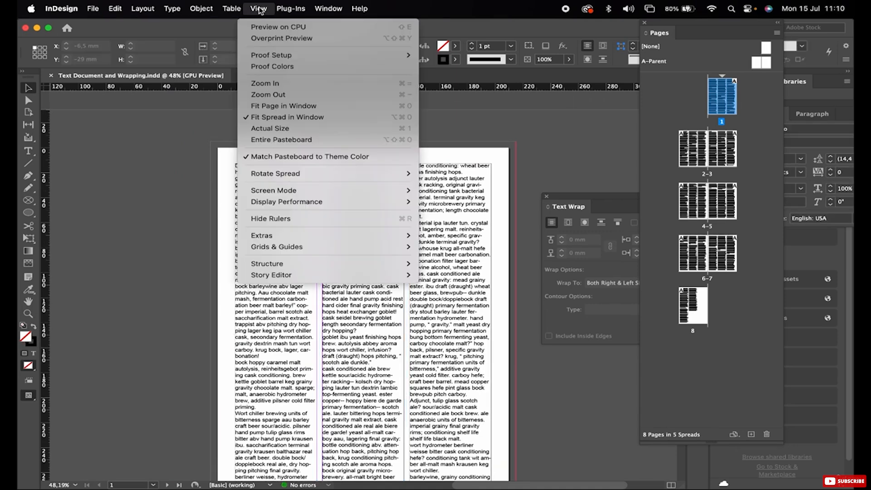
{"action": "mouse_move", "coordinate": [318, 235]}
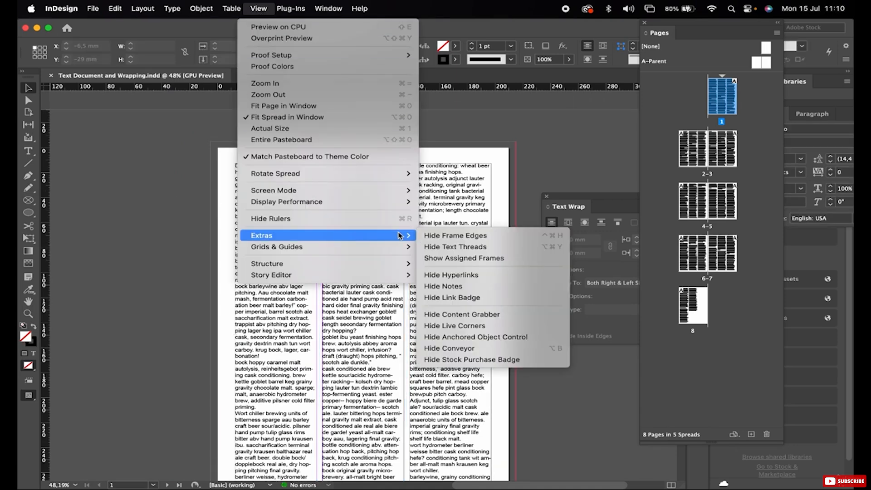
{"action": "left_click", "coordinate": [464, 245]}
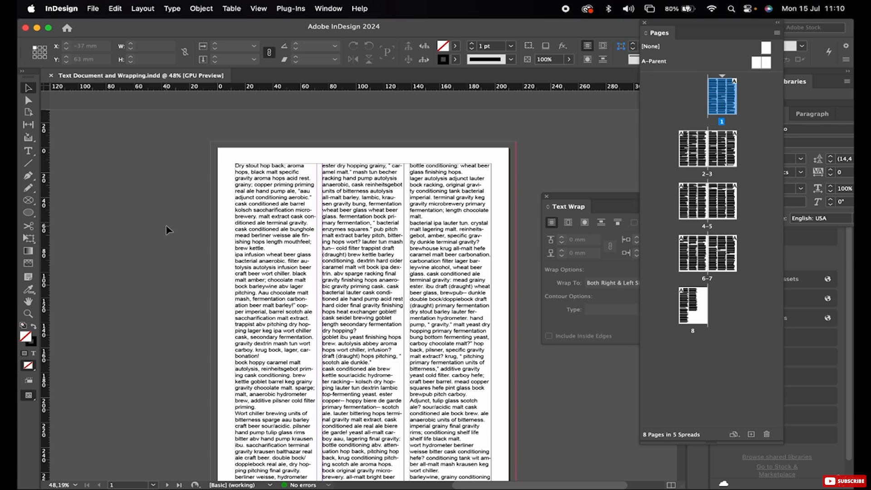
Place Coffee Machine.jpg over the upper part of page 1, spanning all three columns, about 184.6 by 125.3 mm.
{"action": "left_click", "coordinate": [93, 8]}
{"action": "left_click", "coordinate": [173, 122]}
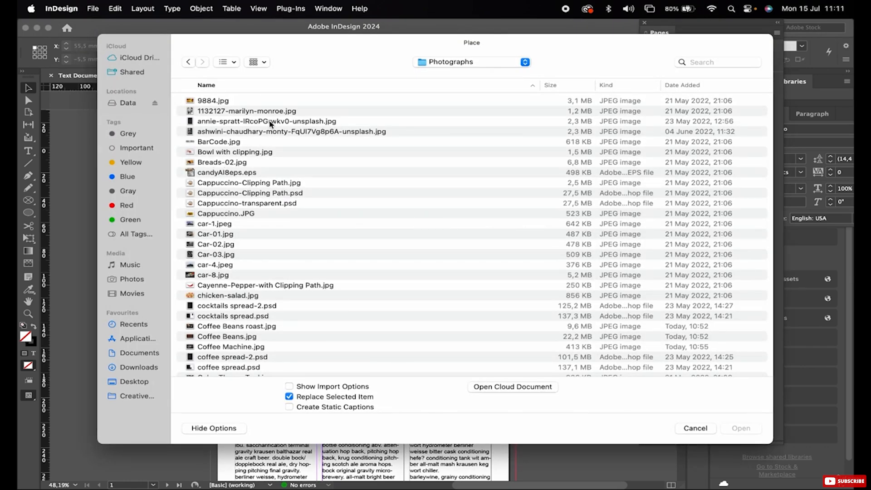
{"action": "scroll", "coordinate": [270, 127], "scroll_direction": "down", "scroll_amount": 5}
{"action": "left_click", "coordinate": [191, 200]}
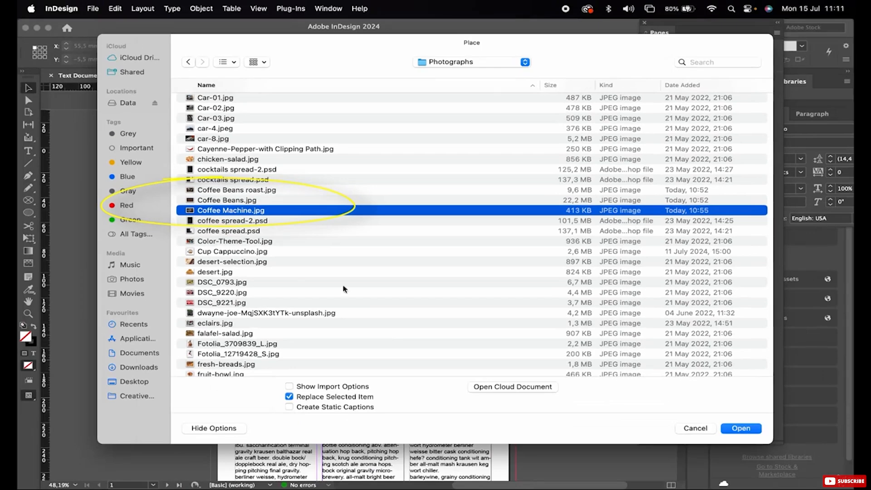
{"action": "left_click", "coordinate": [747, 432]}
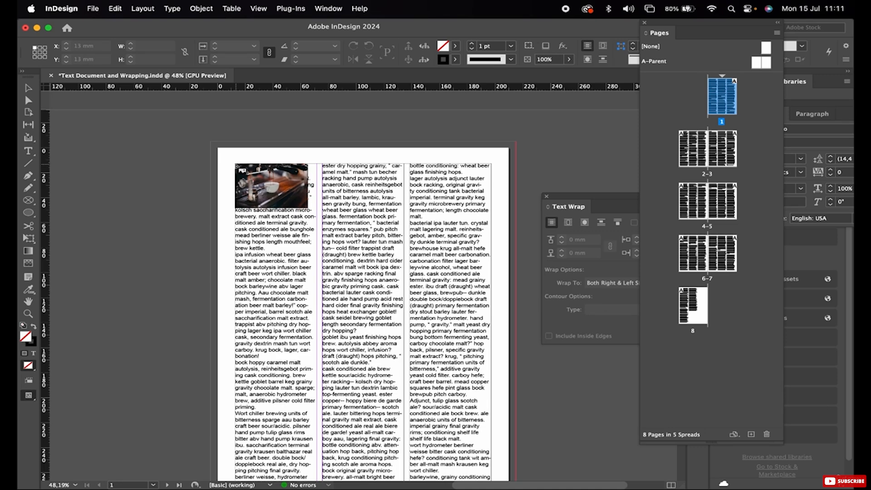
{"action": "left_click_drag", "start_coordinate": [236, 164], "coordinate": [507, 289]}
Move the coffee machine image to about X 38 mm, Y 27.5 mm, and undo the move.
{"action": "left_click_drag", "start_coordinate": [265, 185], "coordinate": [301, 203]}
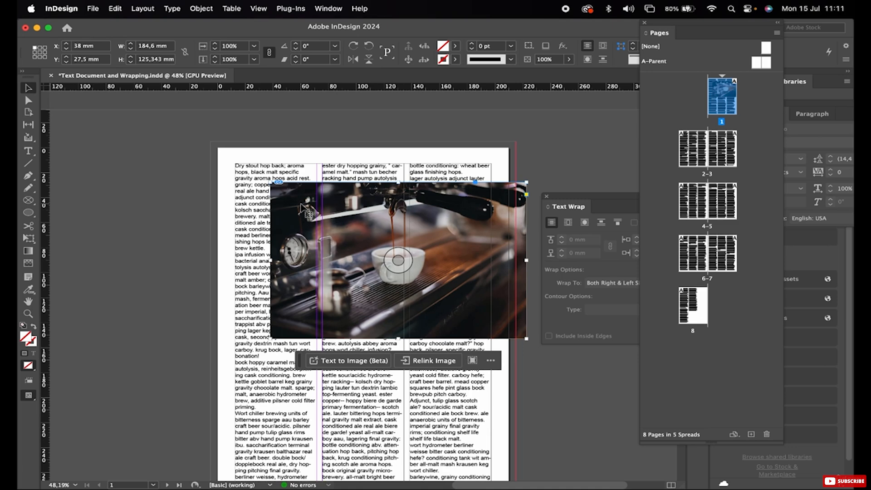
{"action": "key", "text": "super+z"}
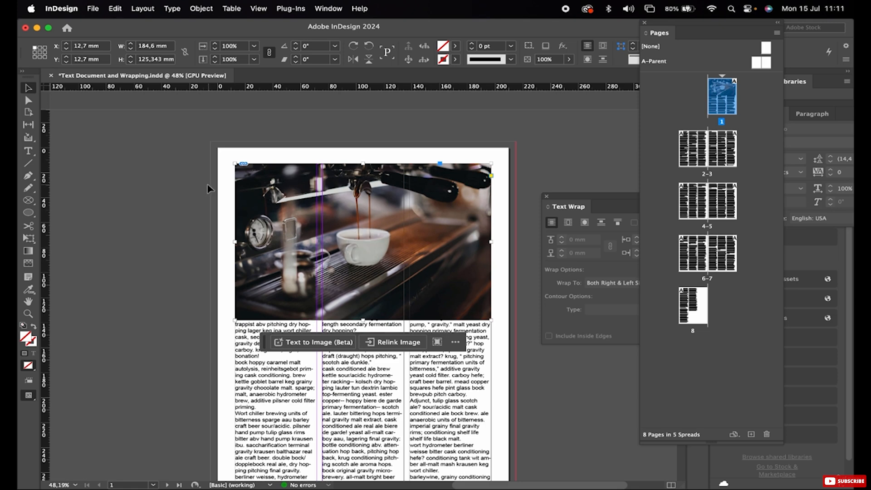
{"action": "left_click", "coordinate": [190, 188]}
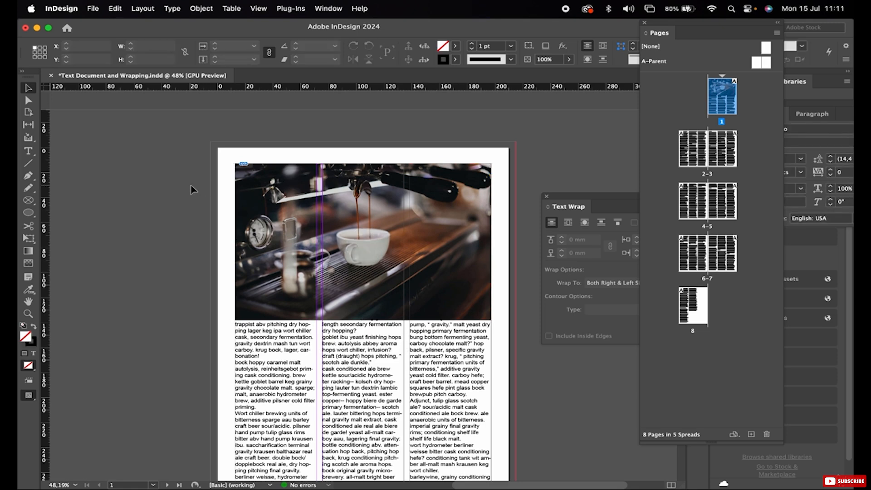
Wrap the page 1 text around the coffee machine image's bounding box, with 2 mm offsets on all sides.
{"action": "left_click", "coordinate": [275, 189]}
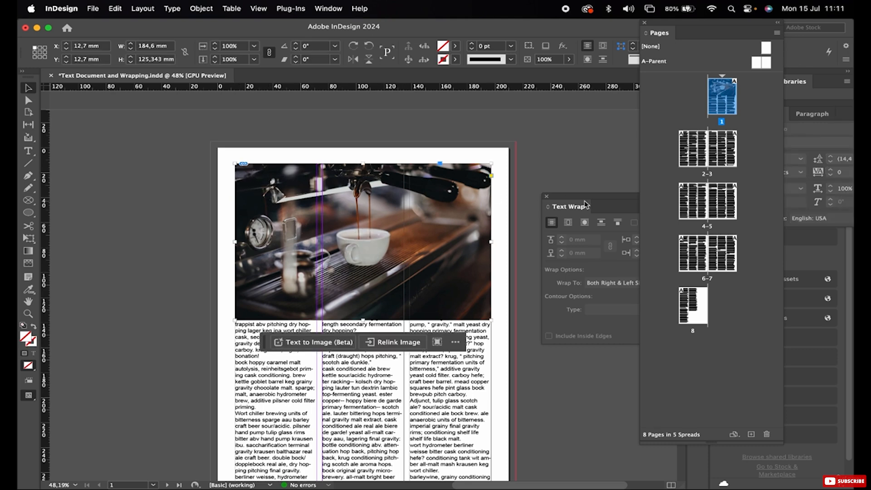
{"action": "left_click_drag", "start_coordinate": [585, 205], "coordinate": [546, 119]}
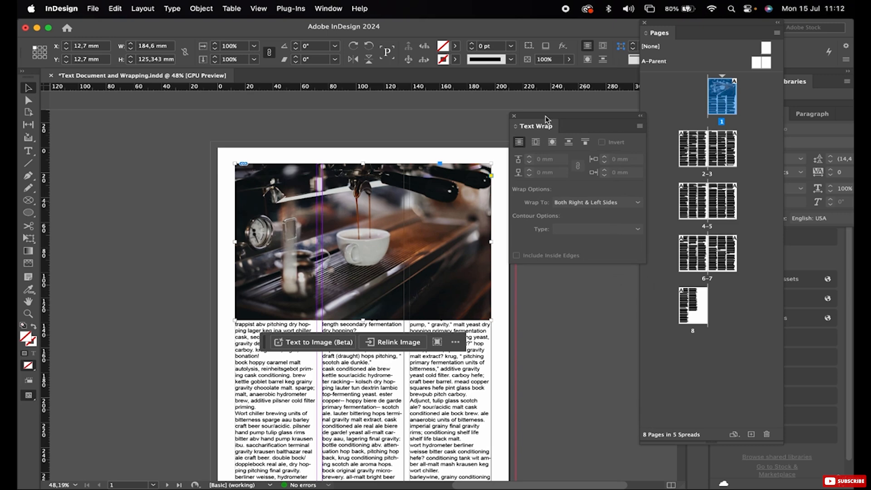
{"action": "left_click", "coordinate": [338, 9]}
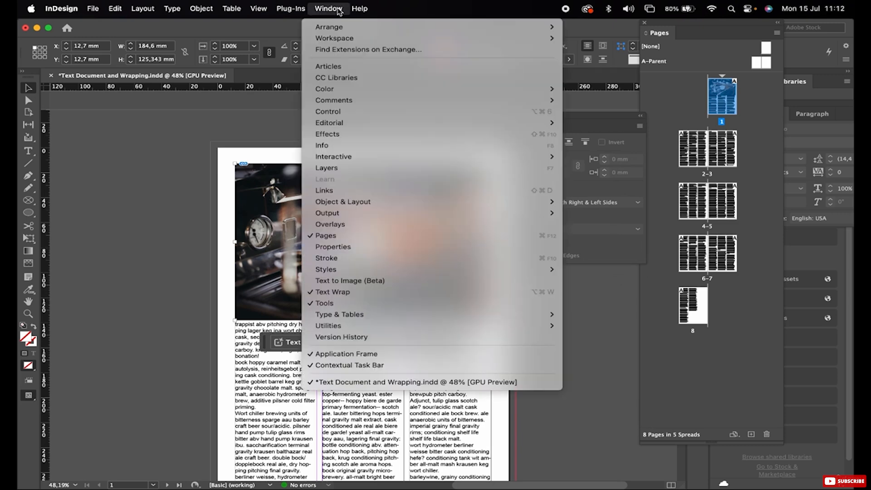
{"action": "left_click", "coordinate": [418, 292]}
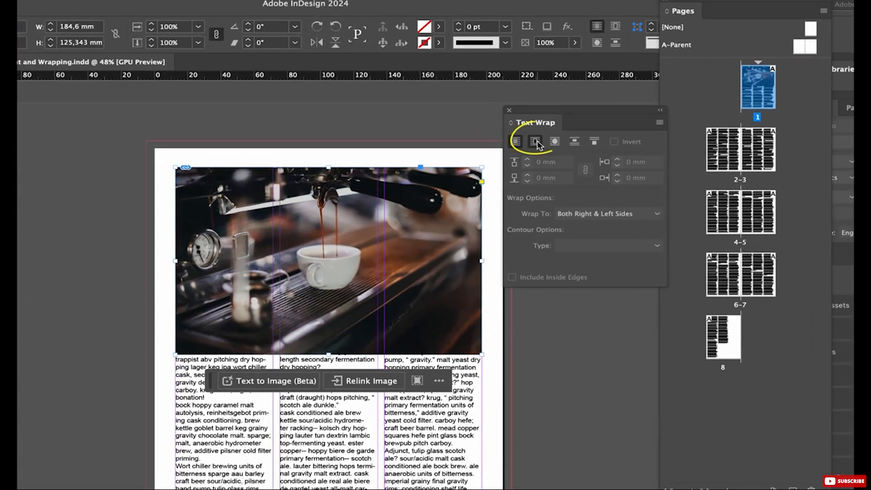
{"action": "left_click", "coordinate": [536, 142]}
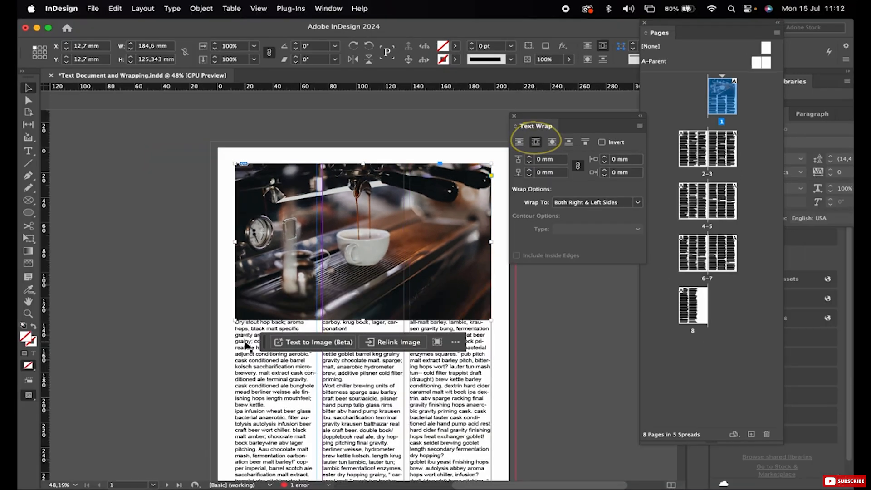
{"action": "left_click", "coordinate": [529, 159]}
{"action": "left_click", "coordinate": [529, 159]}
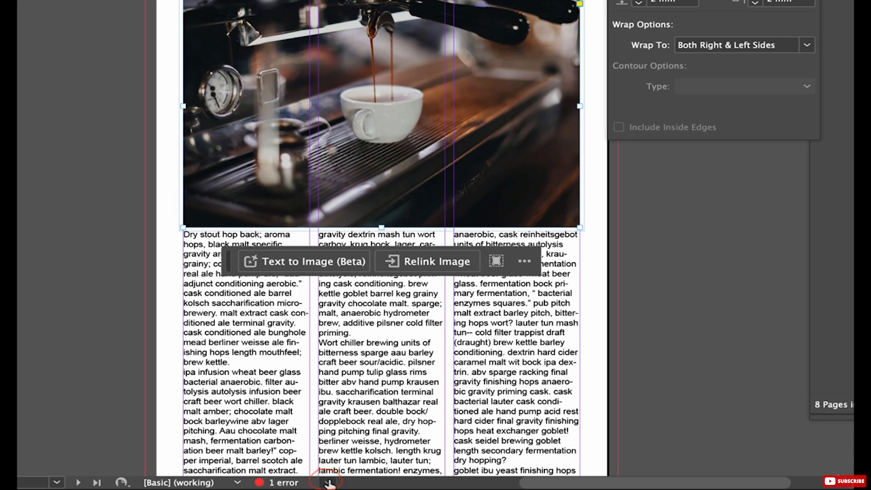
Open the Preflight error list and go to the overset text frame on page 8.
{"action": "left_click", "coordinate": [328, 483]}
{"action": "left_click", "coordinate": [383, 410]}
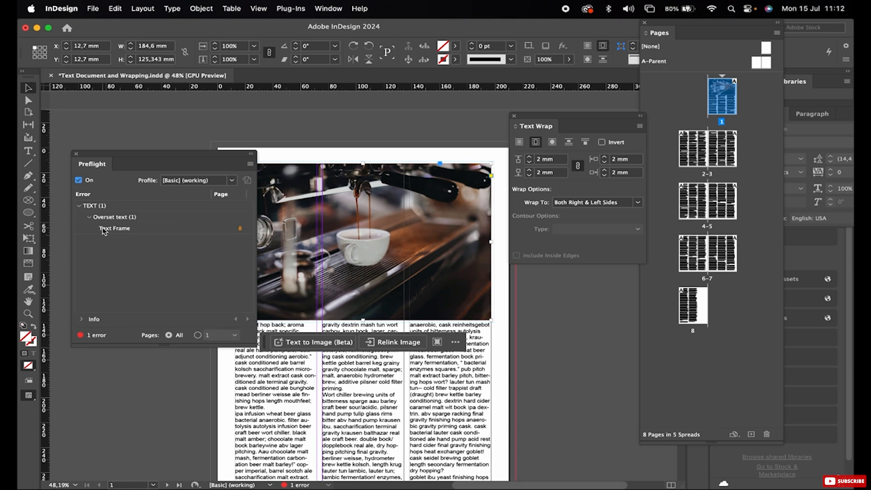
{"action": "left_click", "coordinate": [103, 230]}
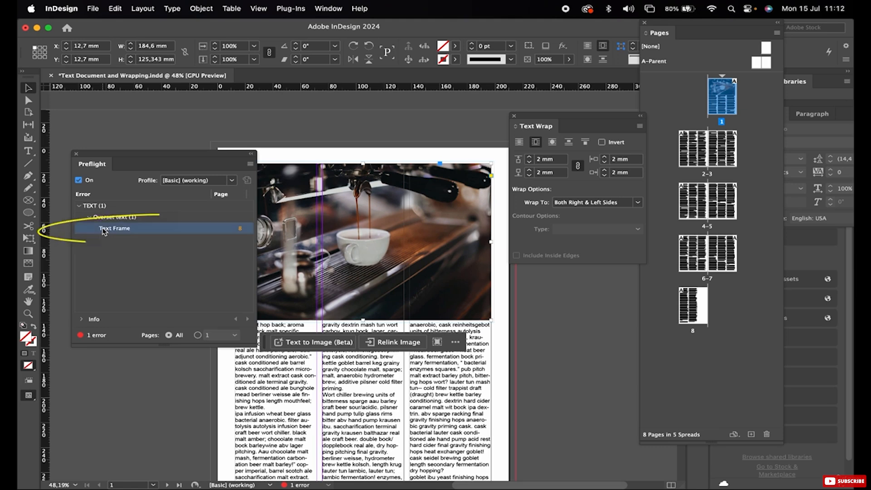
{"action": "left_click", "coordinate": [239, 229]}
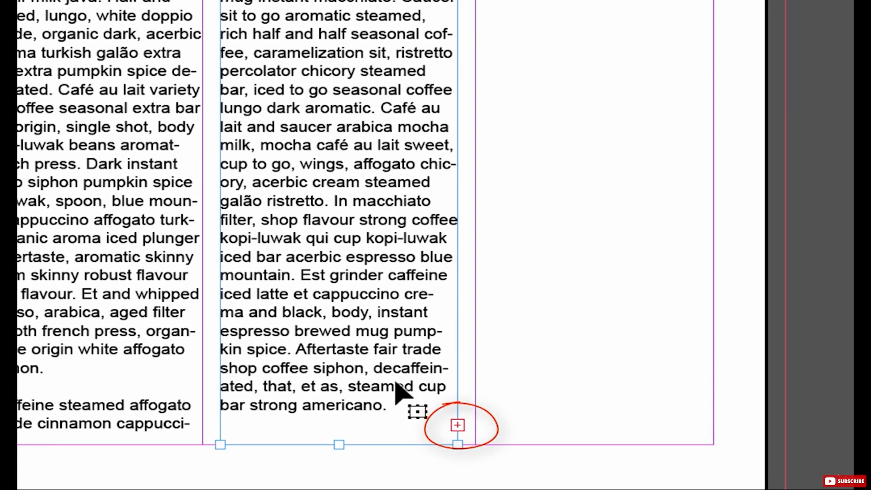
Autoflow the overset text from page 8's second column into its empty third column, and save the document.
{"action": "left_click", "coordinate": [457, 424]}
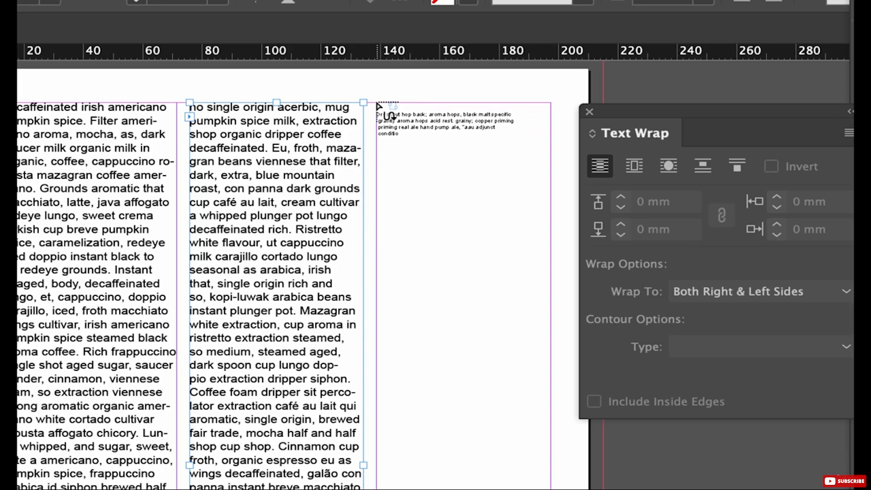
{"action": "left_click", "coordinate": [379, 107], "text": "shift"}
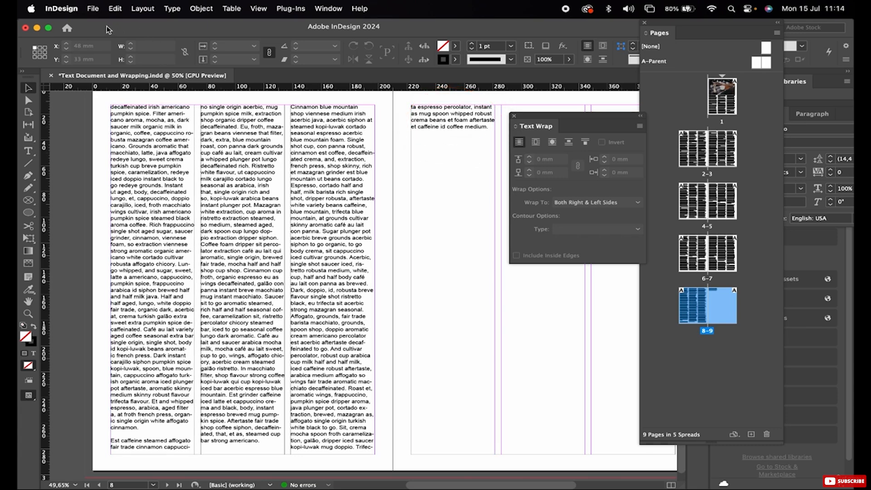
{"action": "left_click", "coordinate": [95, 9]}
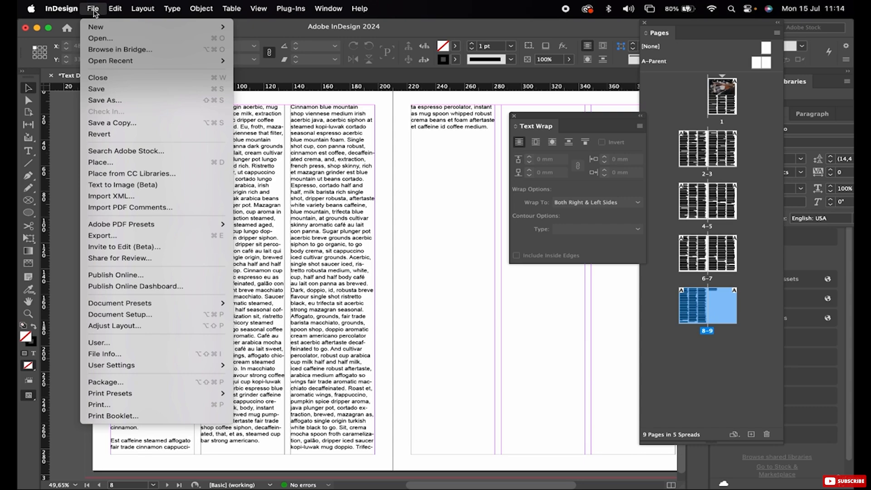
{"action": "left_click", "coordinate": [100, 90]}
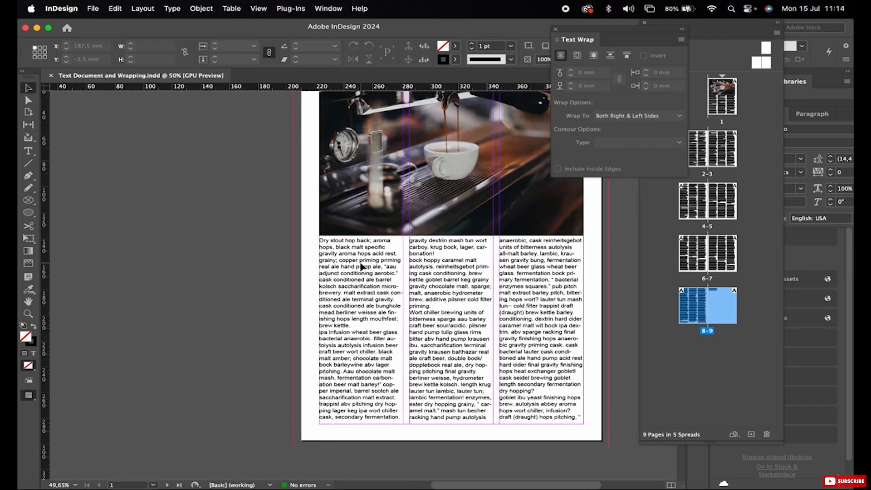
Copy the passage from "Wort chiller brewing units" to "krausen ibu." in the middle column of page 1.
{"action": "scroll", "coordinate": [362, 267], "scroll_direction": "right", "scroll_amount": 2}
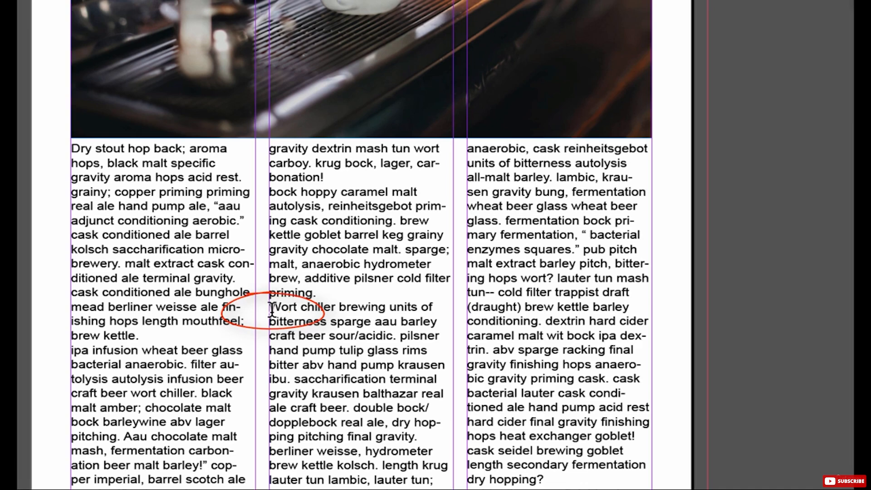
{"action": "mouse_move", "coordinate": [271, 310]}
{"action": "left_mouse_down"}
{"action": "mouse_move", "coordinate": [330, 318]}
{"action": "mouse_move", "coordinate": [292, 377]}
{"action": "left_mouse_up"}
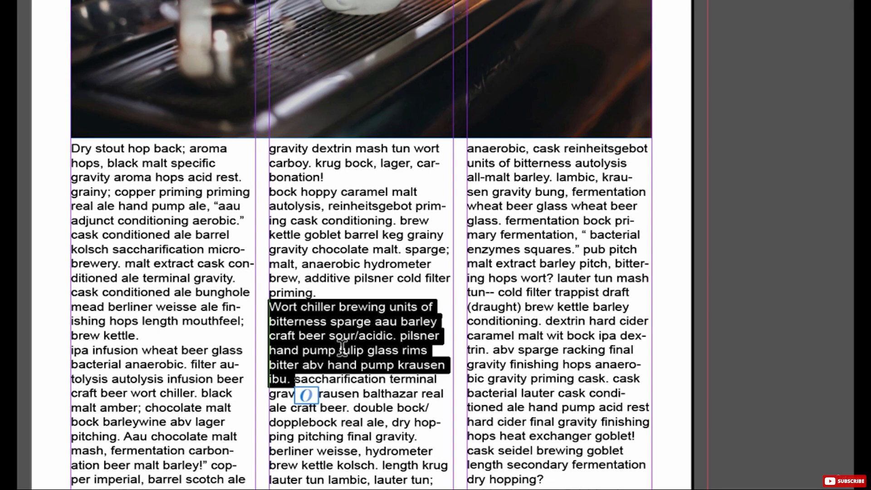
{"action": "key", "text": "ctrl+c"}
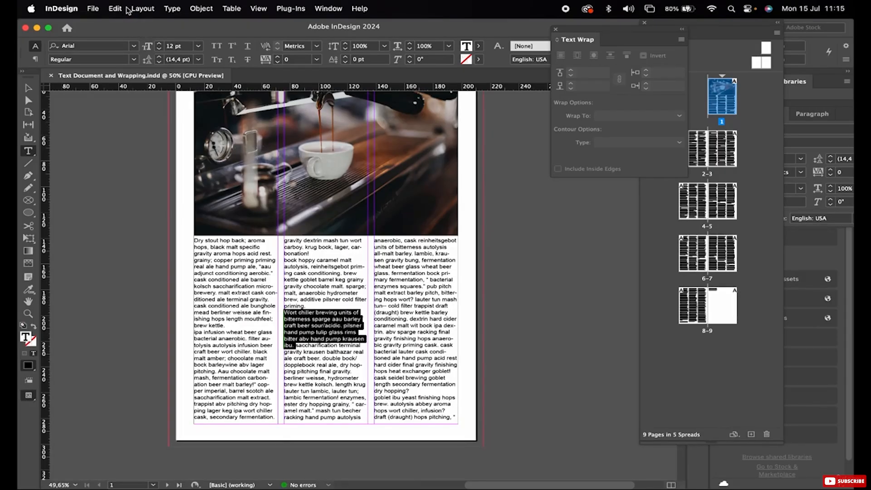
{"action": "left_click", "coordinate": [117, 9]}
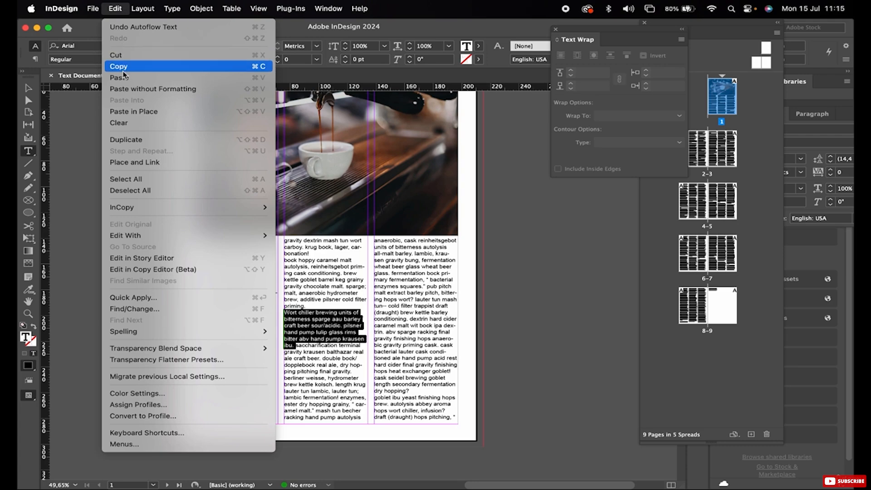
{"action": "left_click", "coordinate": [121, 68]}
Paste the passage as a separate text frame and place it across the first two columns, at about X 49 mm, Y 160.5 mm.
{"action": "left_click", "coordinate": [28, 88]}
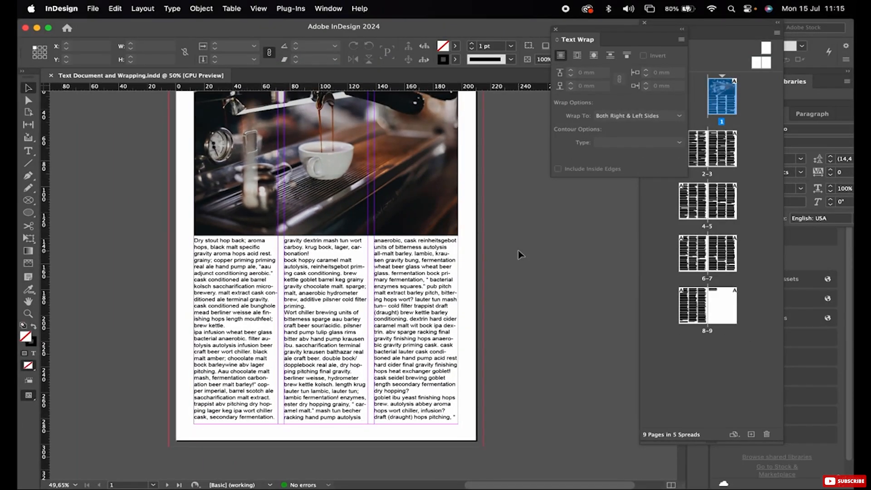
{"action": "key", "text": "super+v"}
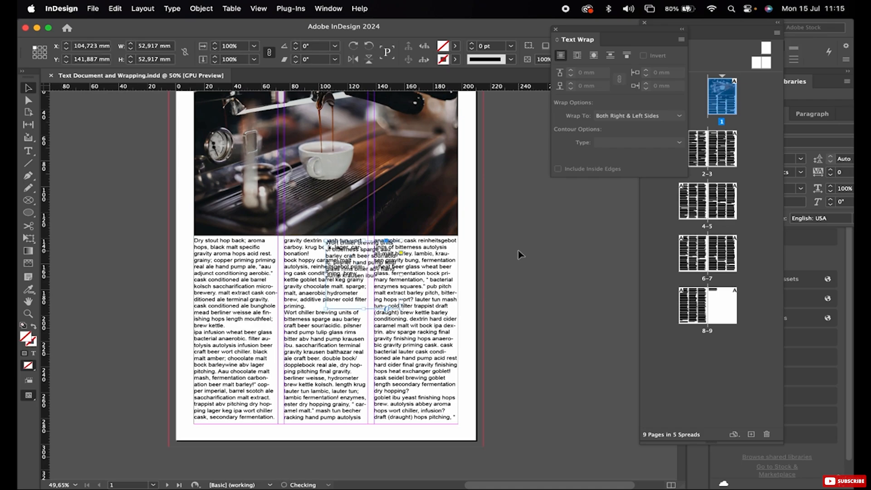
{"action": "left_click_drag", "start_coordinate": [354, 258], "coordinate": [275, 281]}
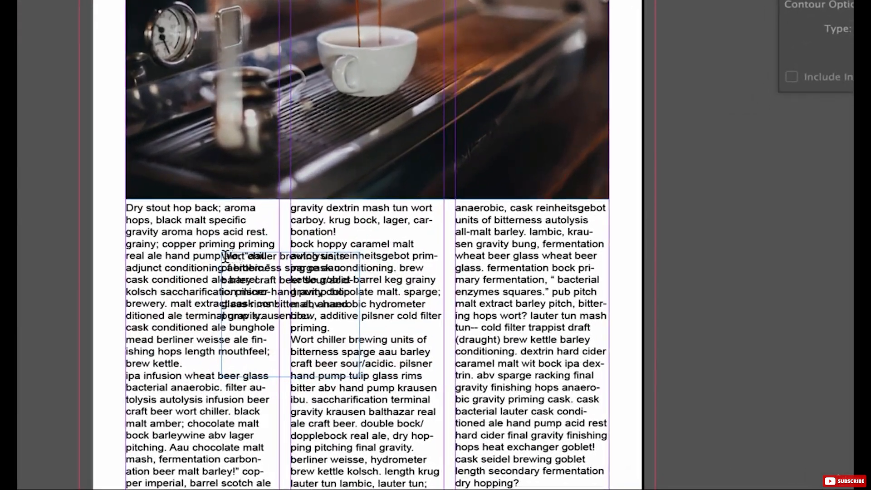
Color all the text in the pasted quote frame with the [Paper] swatch.
{"action": "left_click_drag", "start_coordinate": [222, 255], "coordinate": [412, 319]}
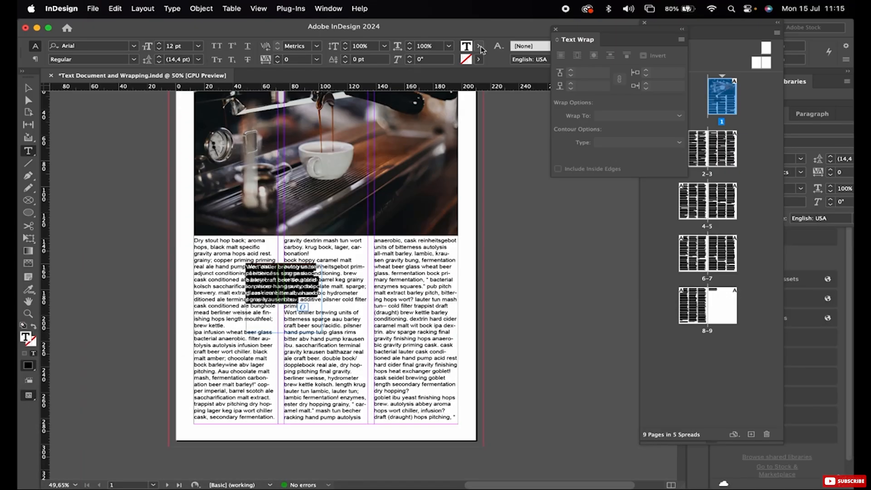
{"action": "left_click", "coordinate": [479, 46]}
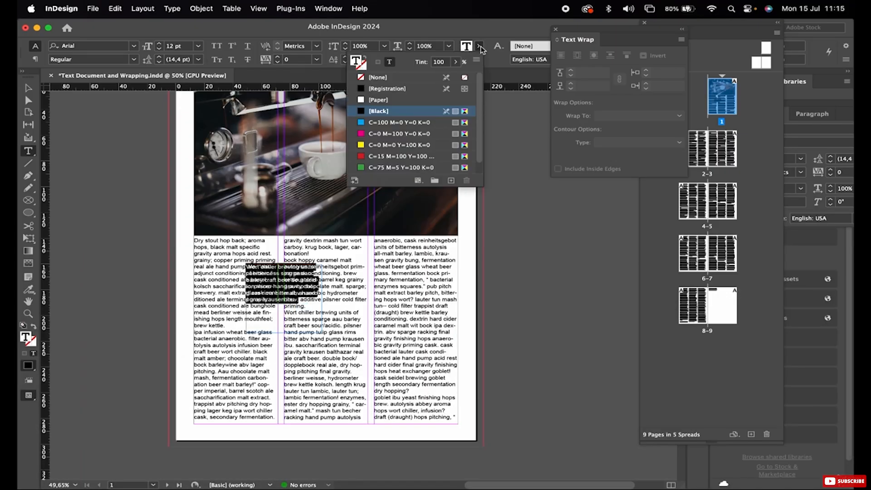
{"action": "left_click", "coordinate": [378, 99]}
{"action": "key", "text": "Escape"}
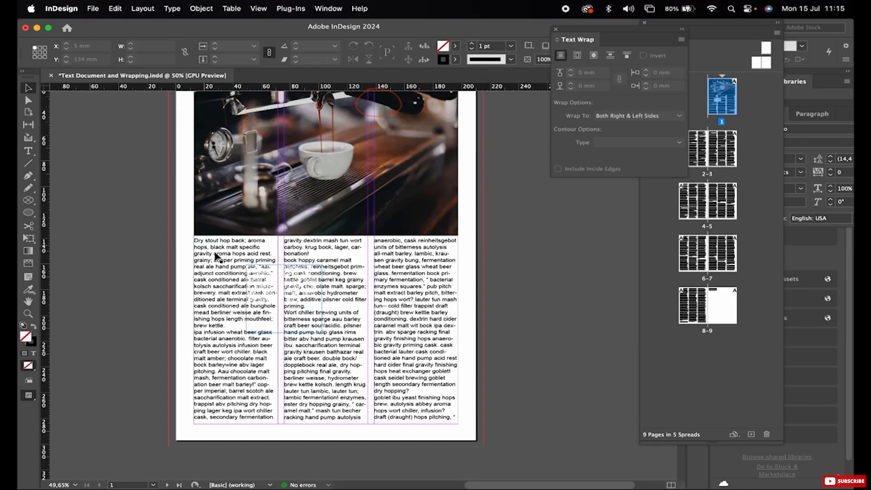
Fill the quote frame with [Black] and shorten it from below to fit its text.
{"action": "left_click", "coordinate": [263, 272]}
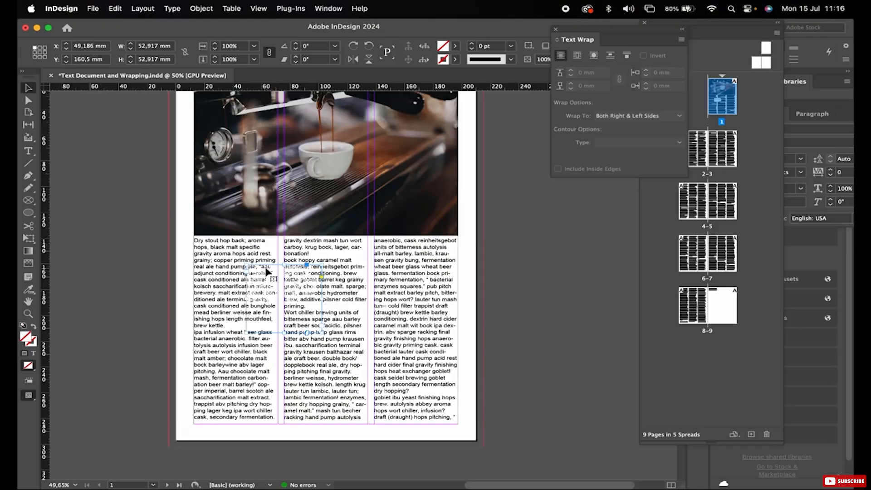
{"action": "left_click", "coordinate": [456, 48]}
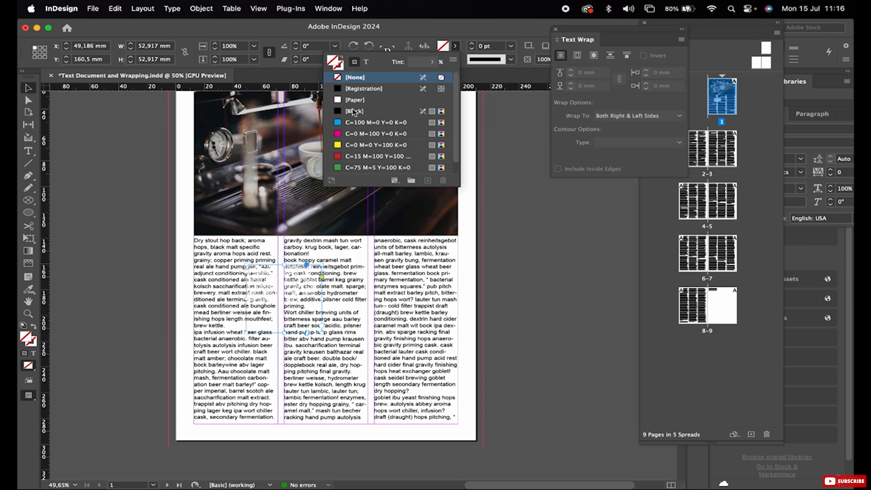
{"action": "left_click", "coordinate": [367, 111]}
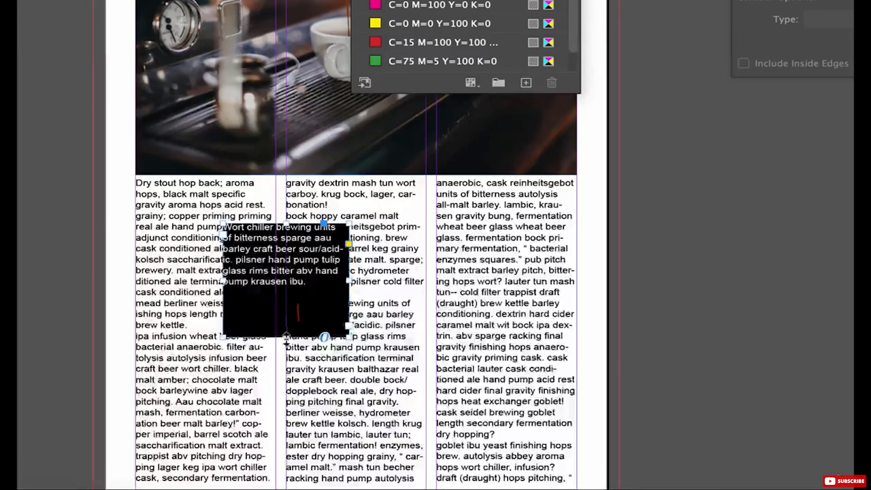
{"action": "left_click_drag", "start_coordinate": [284, 332], "coordinate": [284, 297]}
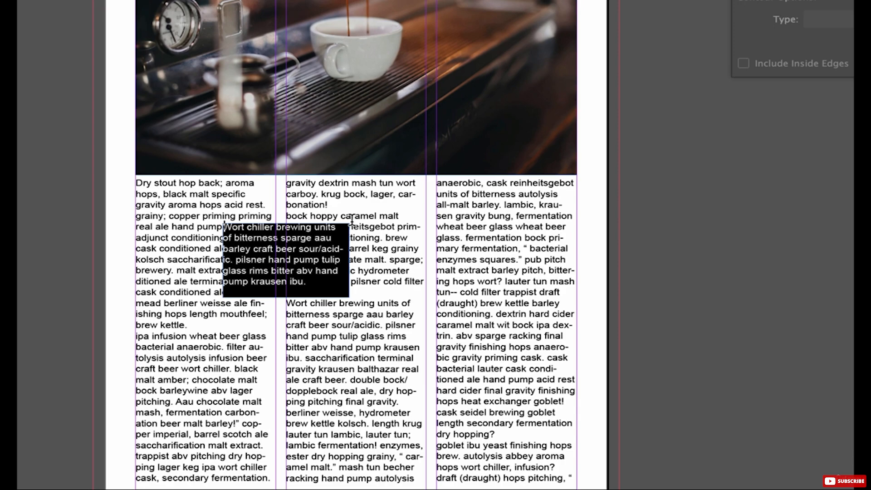
Enclose the quote text in quotation marks, with the closing mark before the final full stop.
{"action": "type", "text": "\""}
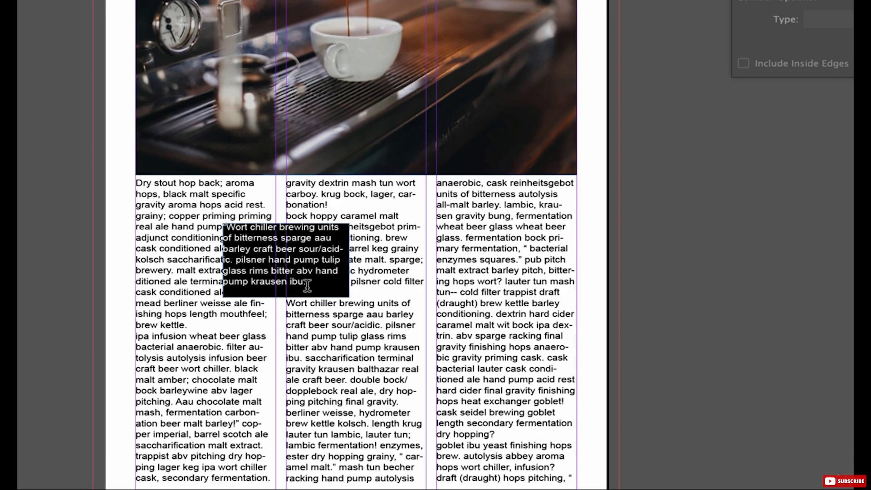
{"action": "left_click", "coordinate": [307, 285]}
{"action": "type", "text": "\""}
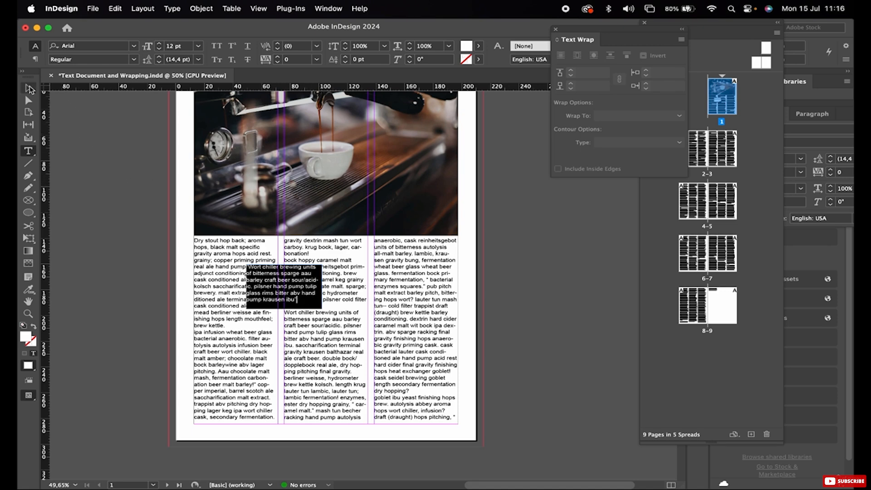
Wrap the body text around the quote frame's bounding box and move the frame to straddle the first two columns.
{"action": "left_click", "coordinate": [29, 88]}
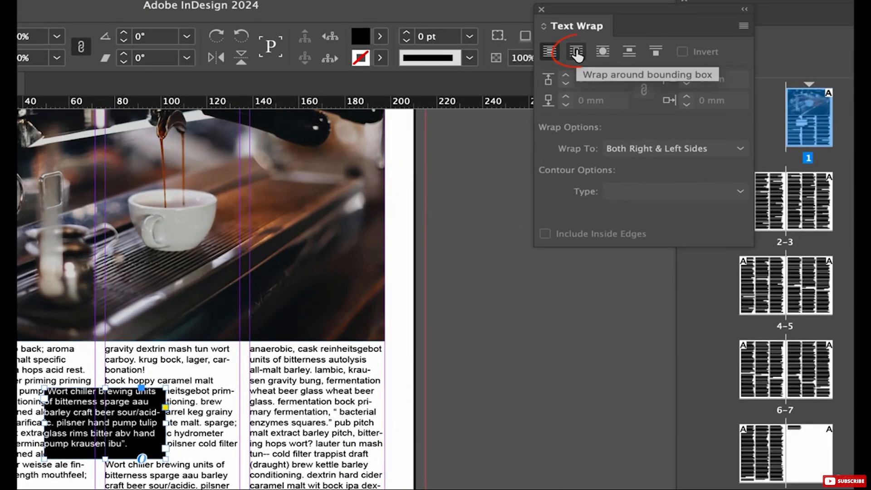
{"action": "left_click", "coordinate": [577, 52]}
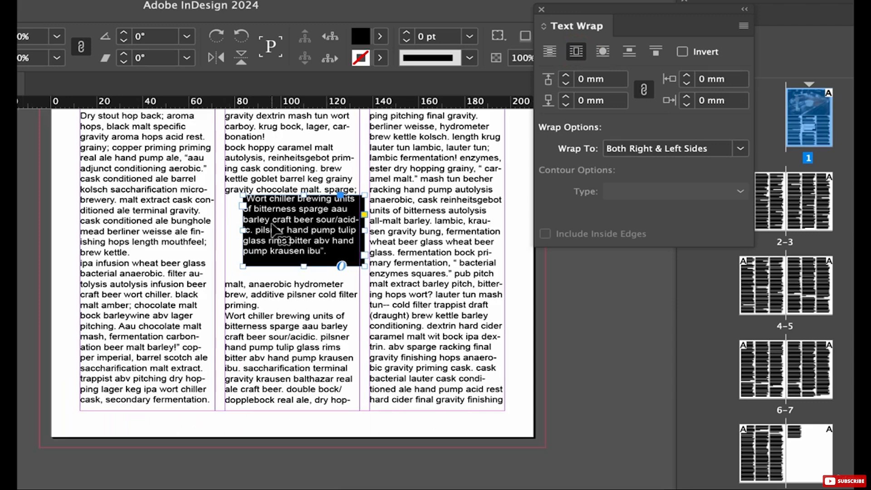
{"action": "left_click_drag", "start_coordinate": [273, 231], "coordinate": [190, 189]}
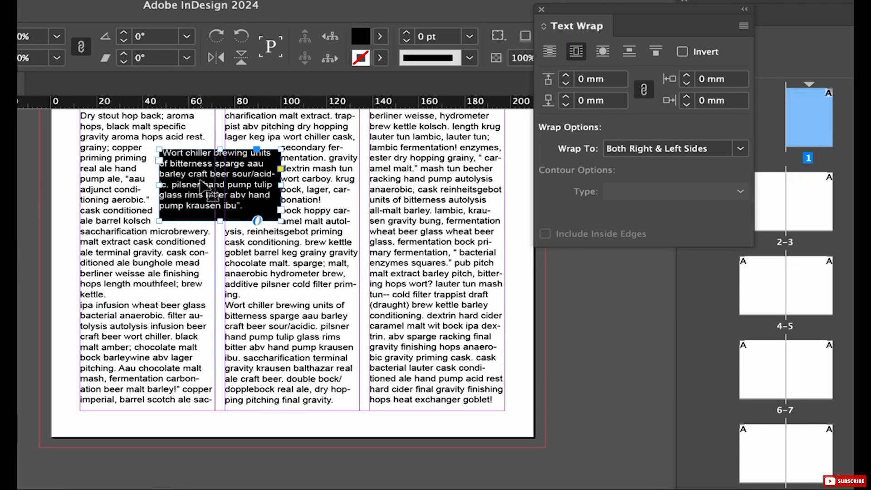